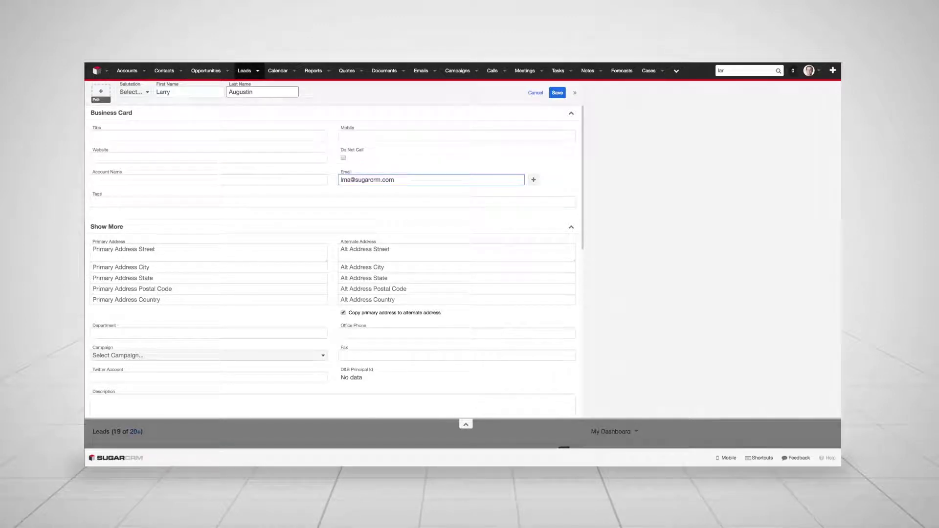
{"action": "left_click", "coordinate": [558, 92]}
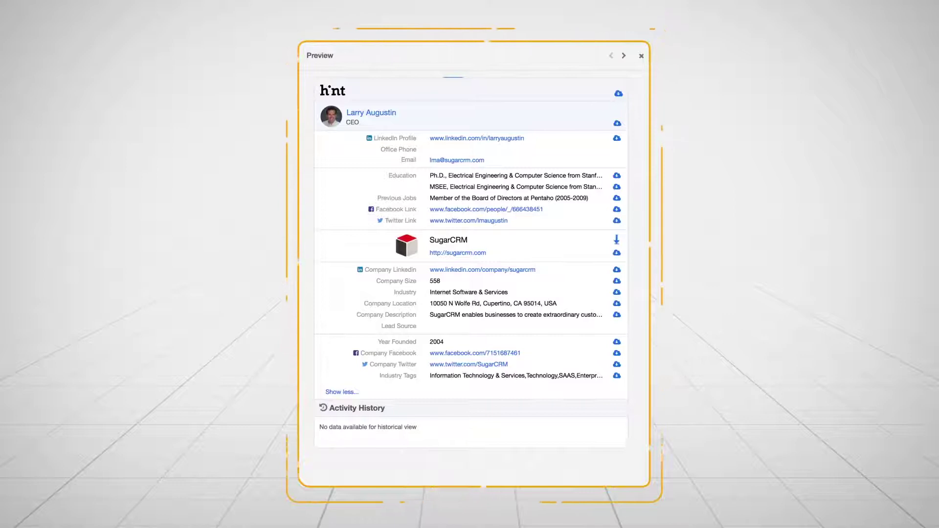
{"action": "left_click", "coordinate": [454, 160]}
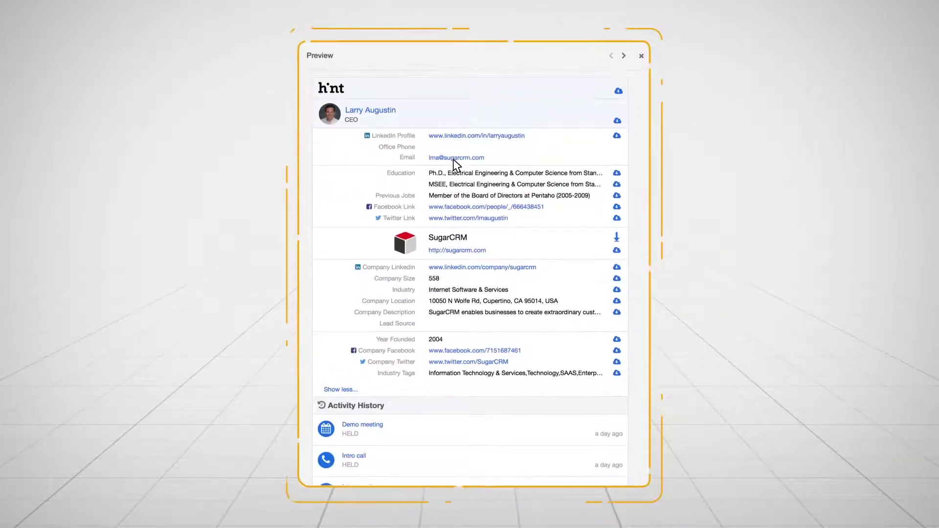
{"action": "scroll", "coordinate": [447, 172], "scroll_direction": "down", "scroll_amount": 1}
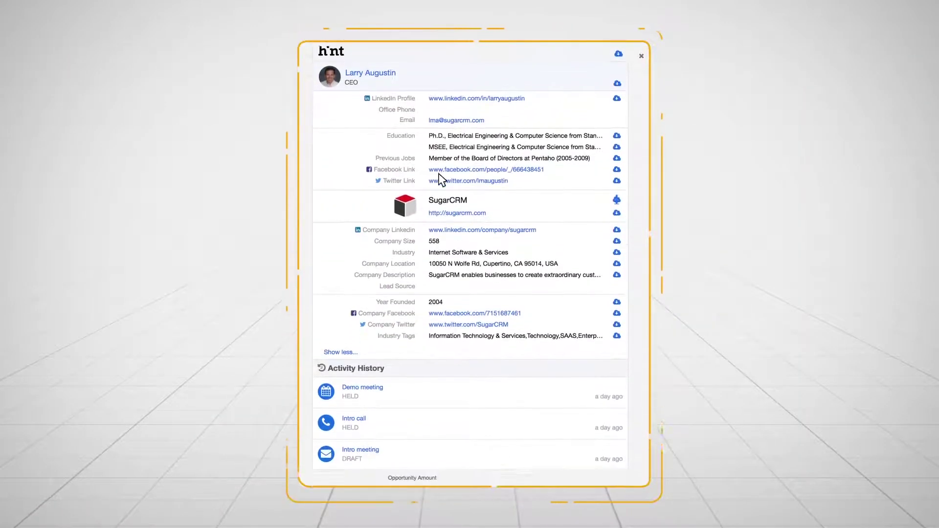
{"action": "scroll", "coordinate": [440, 183], "scroll_direction": "down", "scroll_amount": 1}
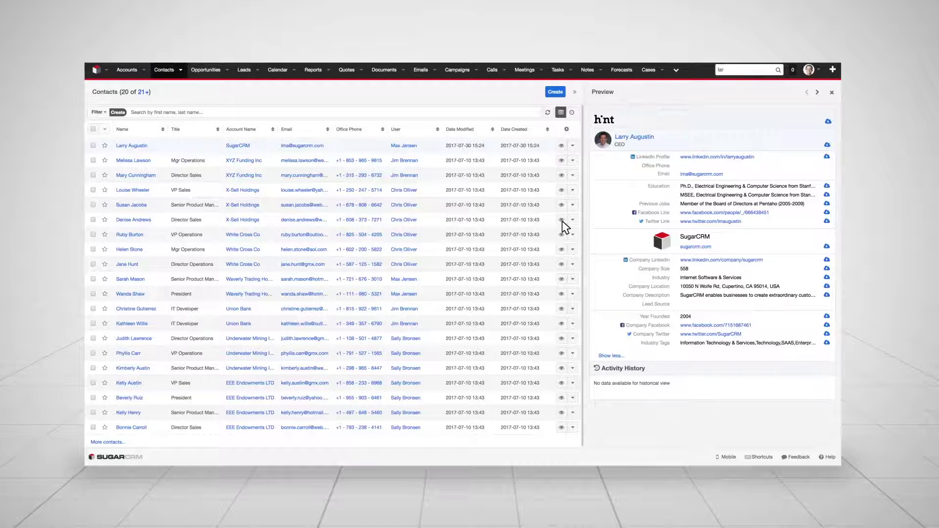
Preview Larry Augustin in Contacts, Leads and the 'lar' search results with Hint details
{"action": "left_click", "coordinate": [562, 146]}
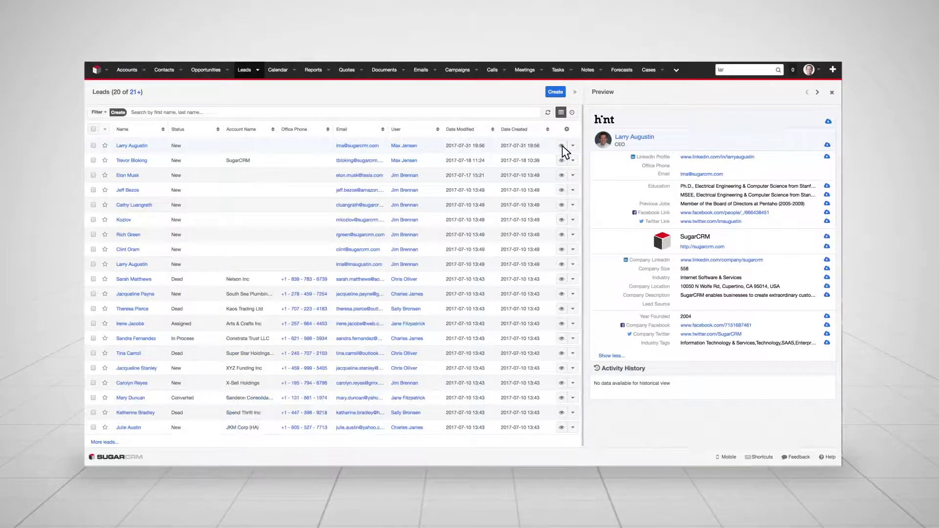
{"action": "left_click", "coordinate": [562, 146]}
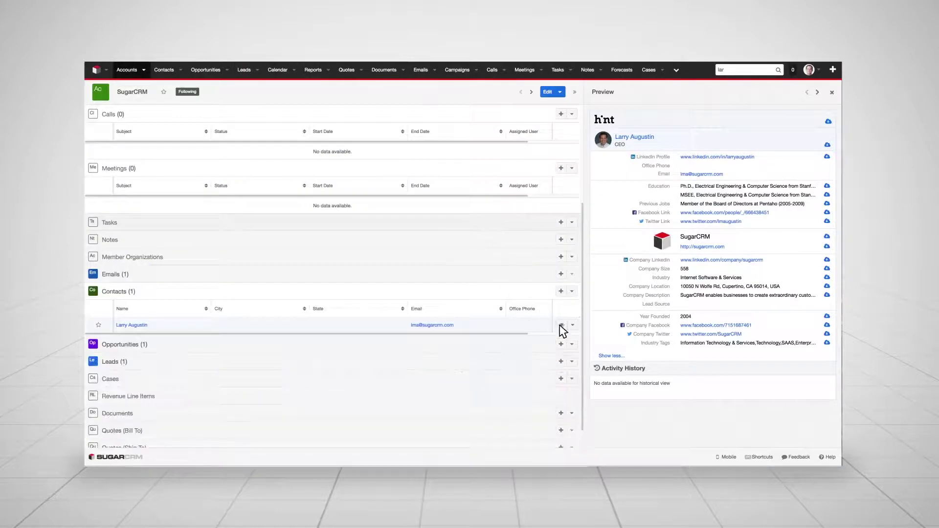
{"action": "left_click", "coordinate": [561, 326]}
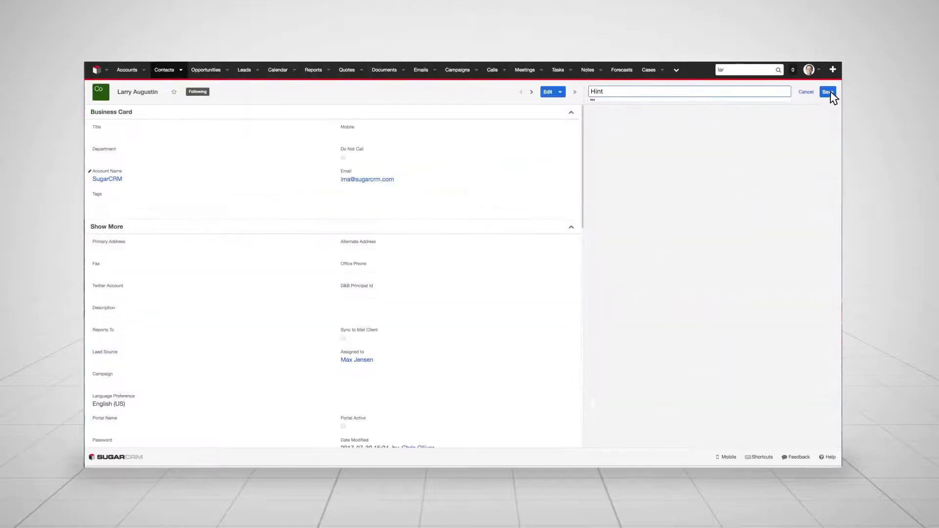
Add the Hint dashlet to the new Hint dashboard and save it
{"action": "left_click", "coordinate": [828, 92]}
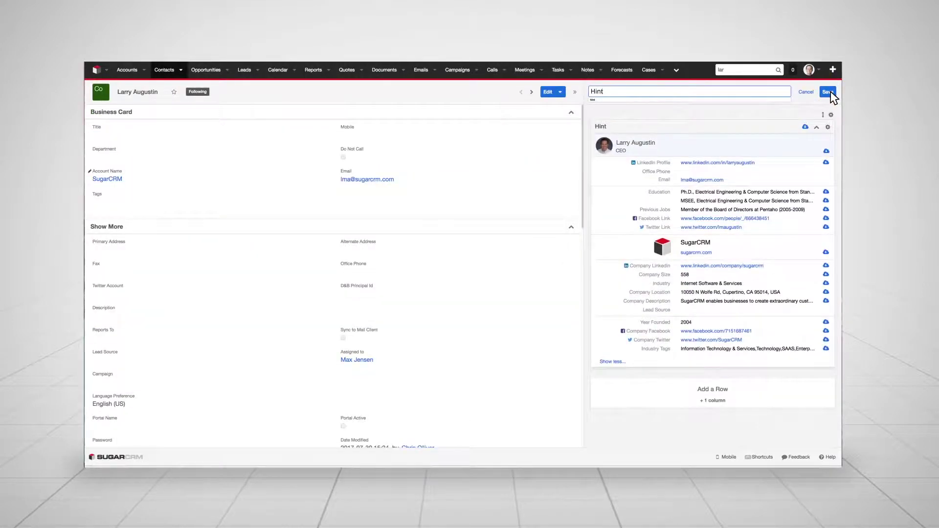
{"action": "left_click", "coordinate": [828, 92]}
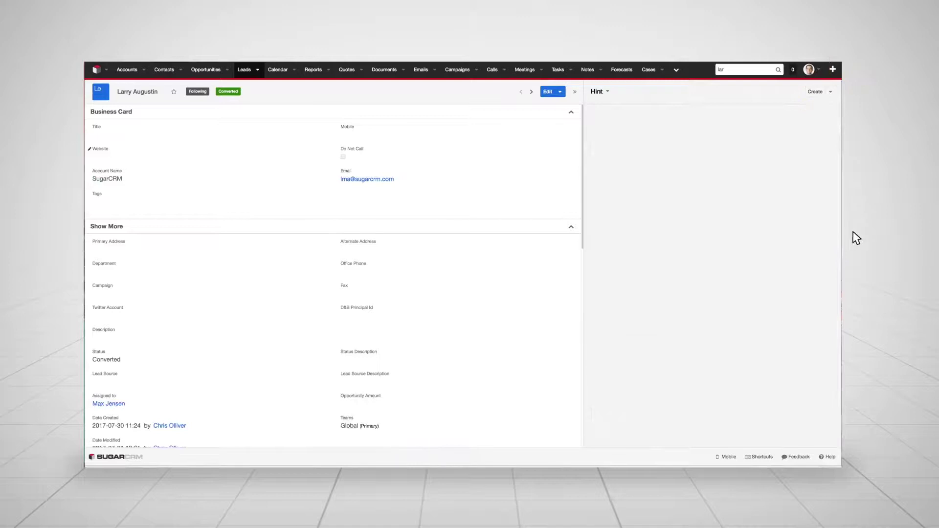